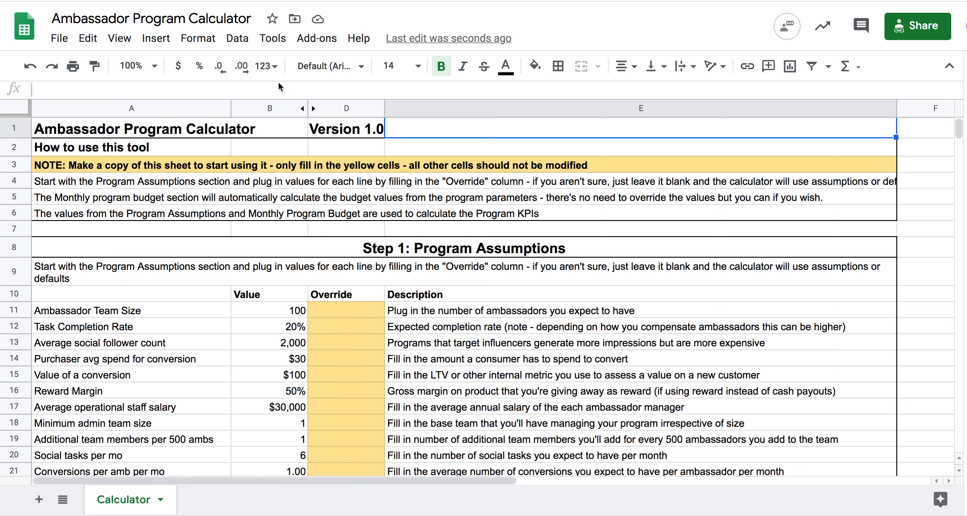
# - Make a copy of the spreadsheet named Demo1_Ambassador Program Calculator
pyautogui.click(60, 39)
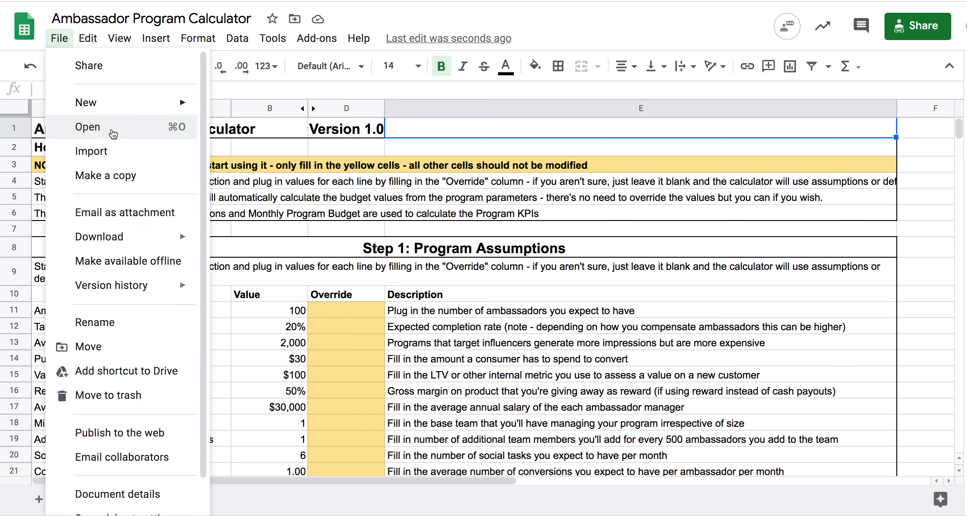
pyautogui.click(122, 175)
pyautogui.click(424, 196)
pyautogui.press('Right')
pyautogui.press('shift+super+Left')
pyautogui.write('Demo1_')
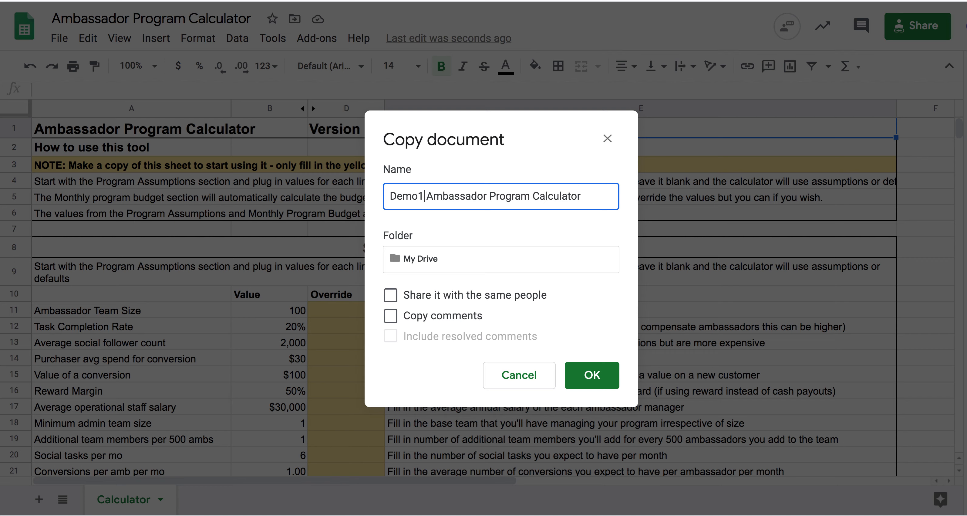
pyautogui.click(593, 375)
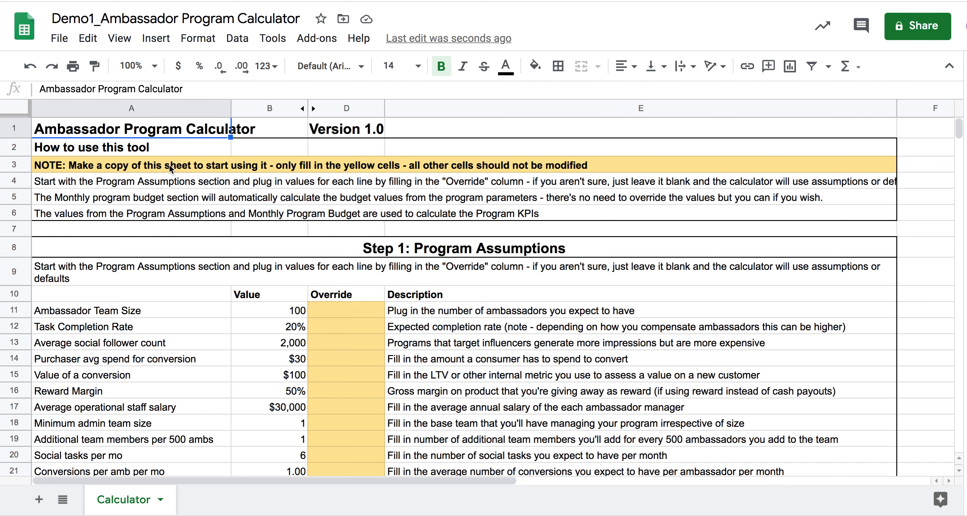
# - Review the Program Assumptions, Monthly Program Budget and Program KPIs sections of the calculator
pyautogui.click(193, 229)
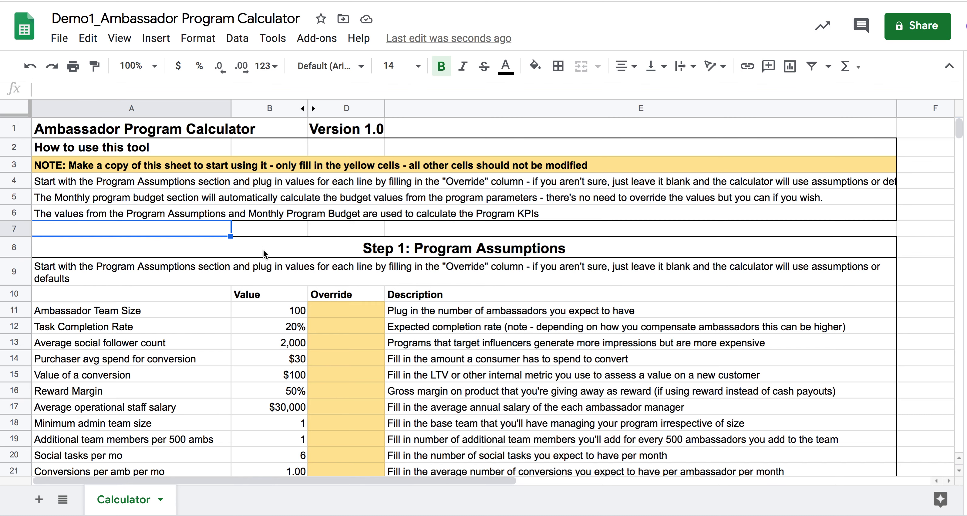
pyautogui.scroll(-1, 276, 253)
pyautogui.scroll(-1, 274, 255)
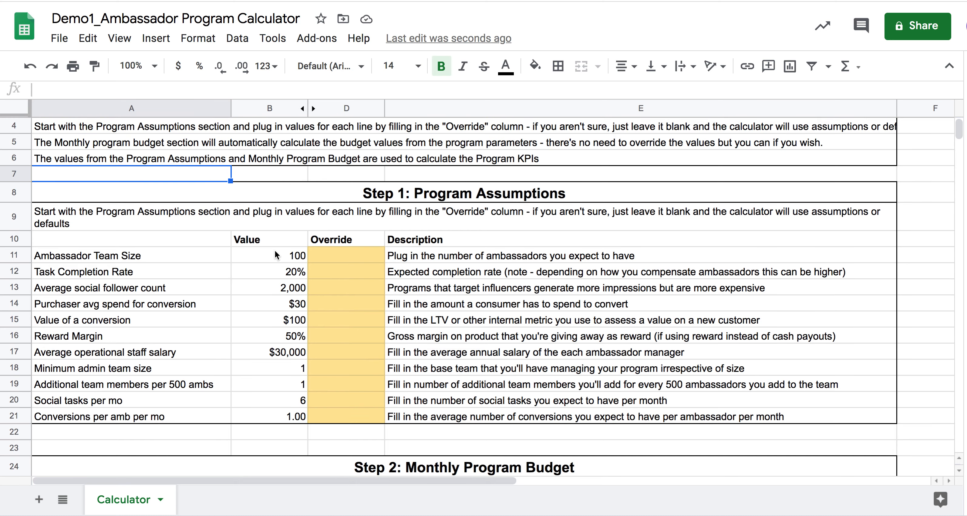
pyautogui.scroll(-5, 275, 251)
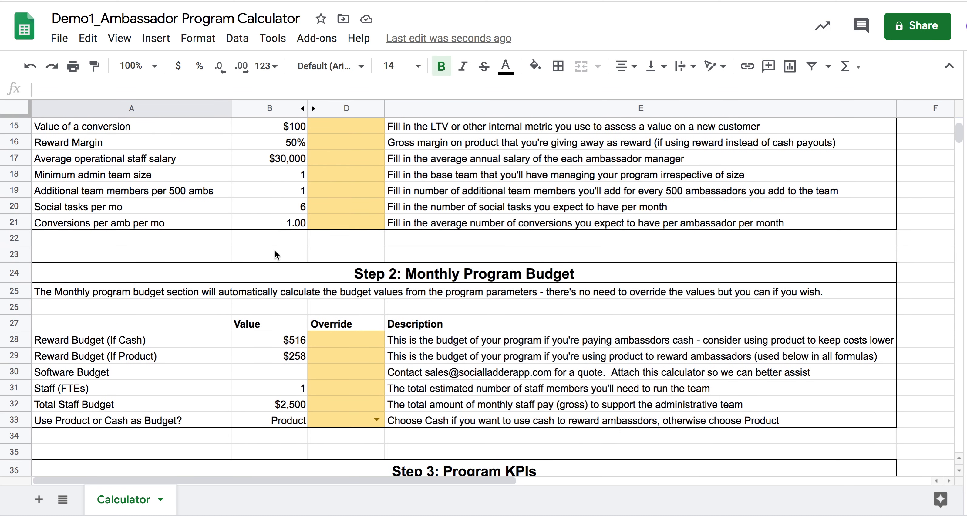
pyautogui.scroll(-1, 276, 255)
pyautogui.scroll(-3, 275, 255)
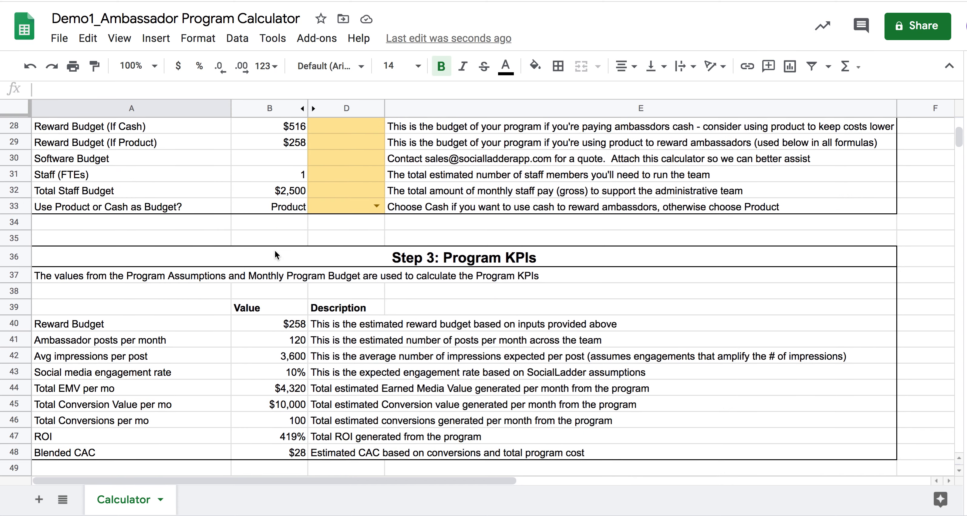
pyautogui.scroll(4, 275, 255)
pyautogui.scroll(4, 276, 253)
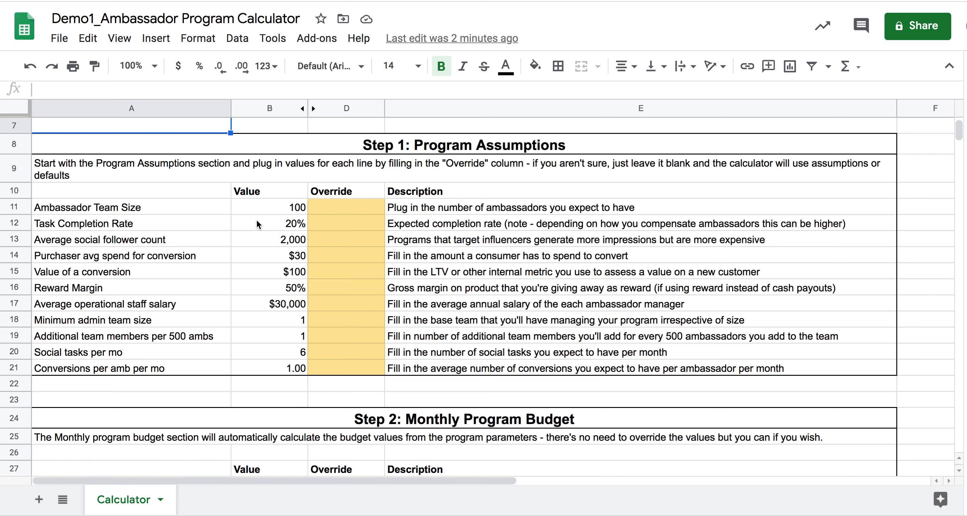
# - Override the Ambassador Team Size with 200 and the Task Completion Rate with 25%
pyautogui.click(361, 205)
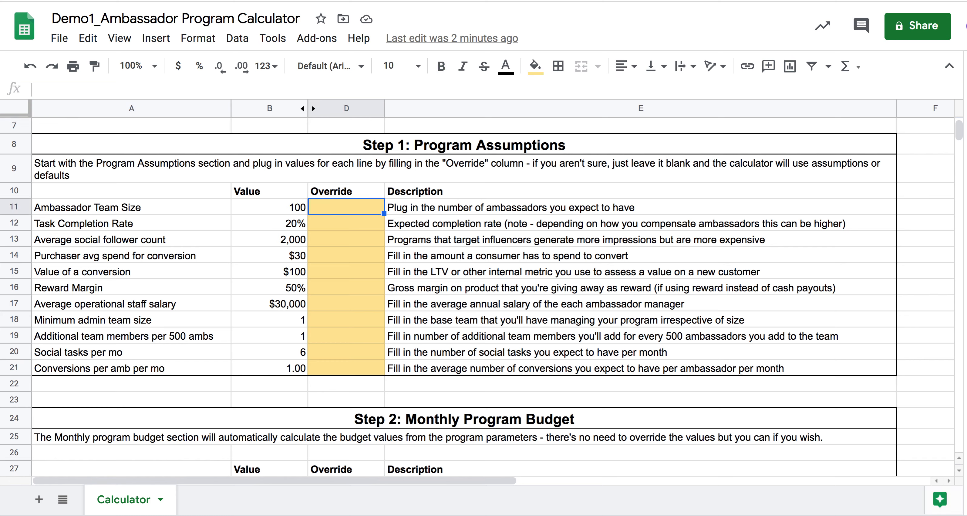
pyautogui.write('200')
pyautogui.press('Return')
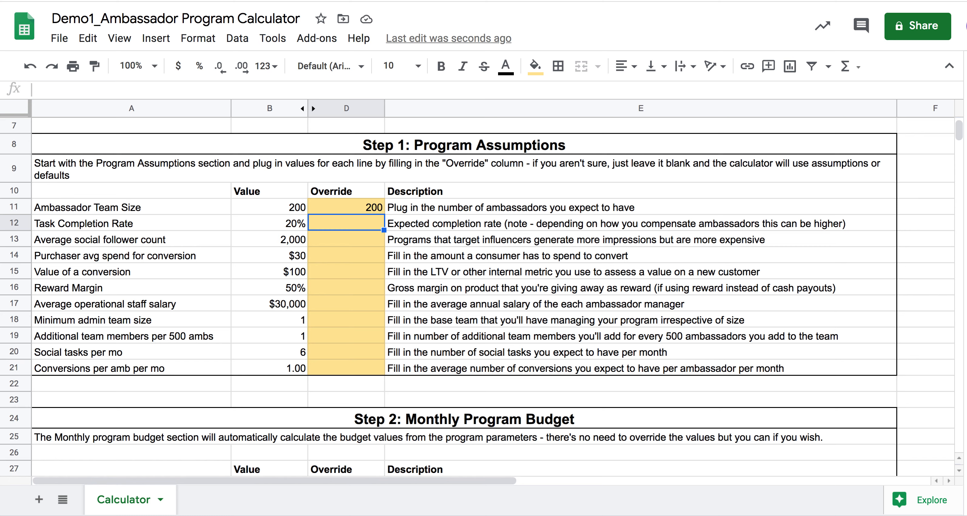
pyautogui.write('25')
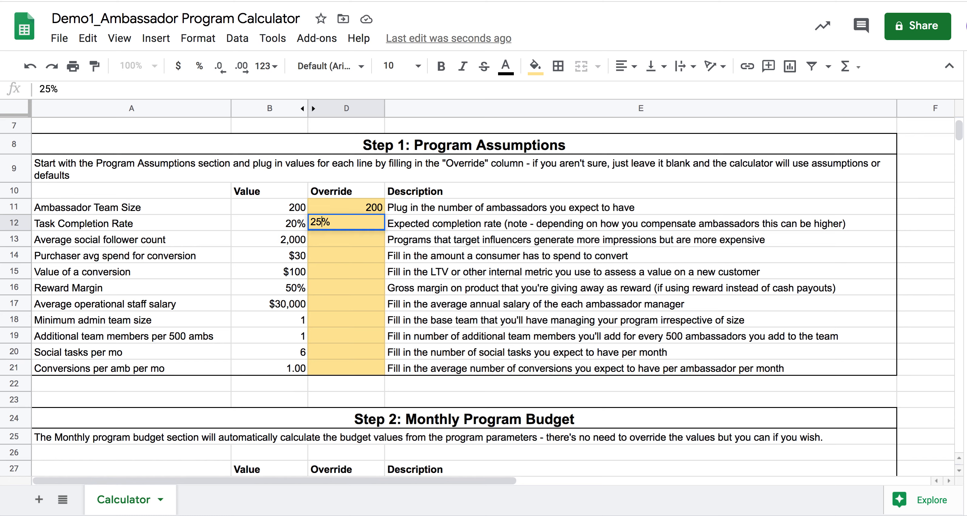
pyautogui.press('Return')
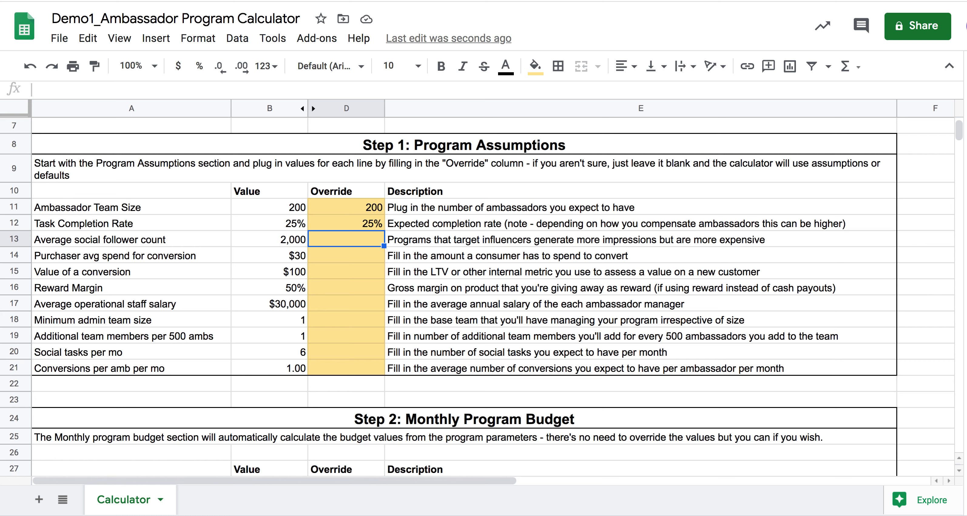
# - Override the Average social follower count with 2300 and the Purchaser avg spend for conversion with $120
pyautogui.write('2300')
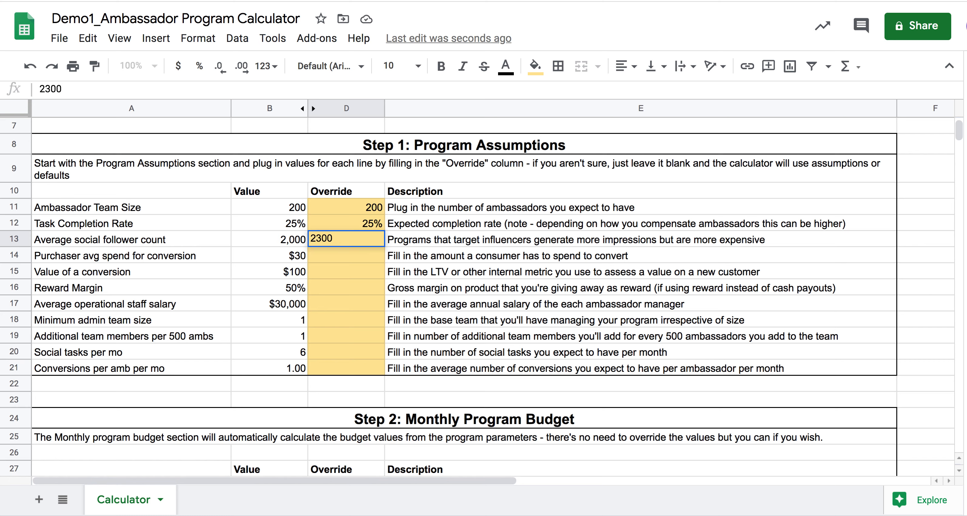
pyautogui.press('Return')
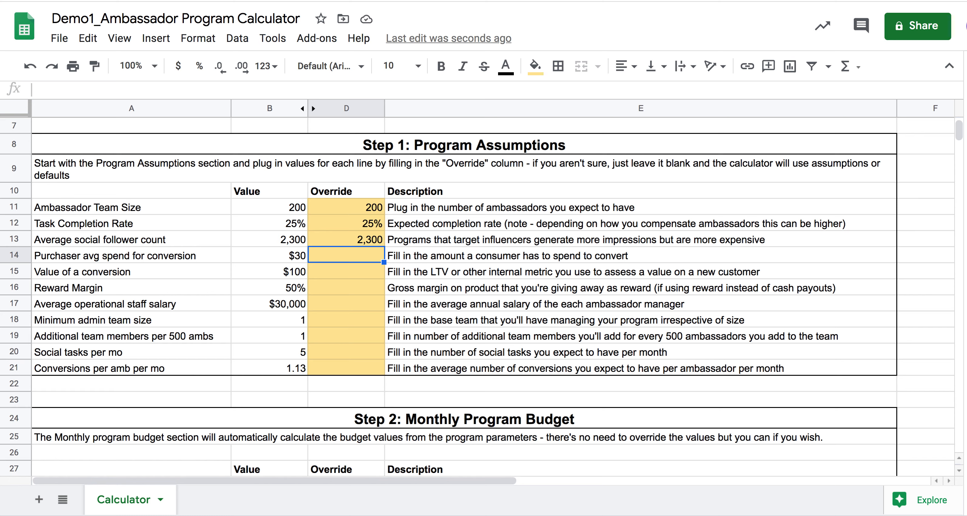
pyautogui.write('$')
pyautogui.write('120')
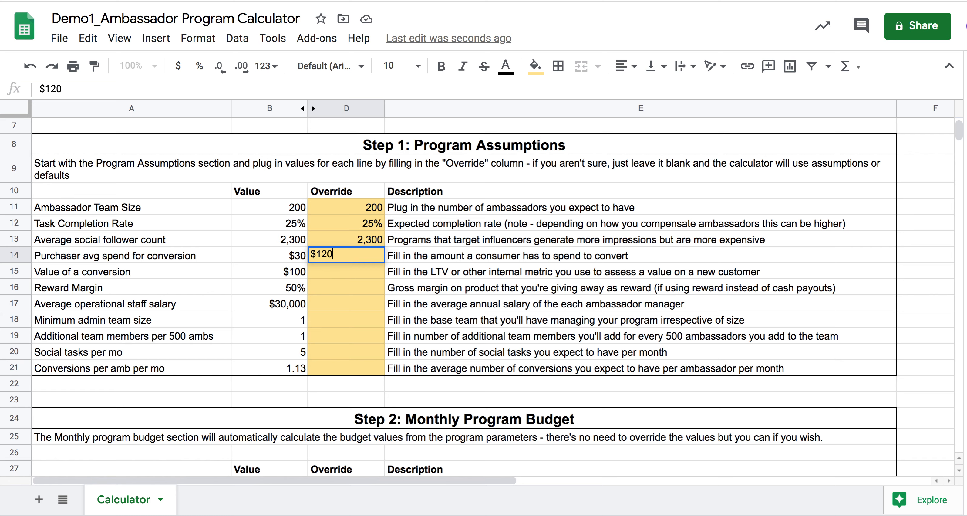
pyautogui.press('Return')
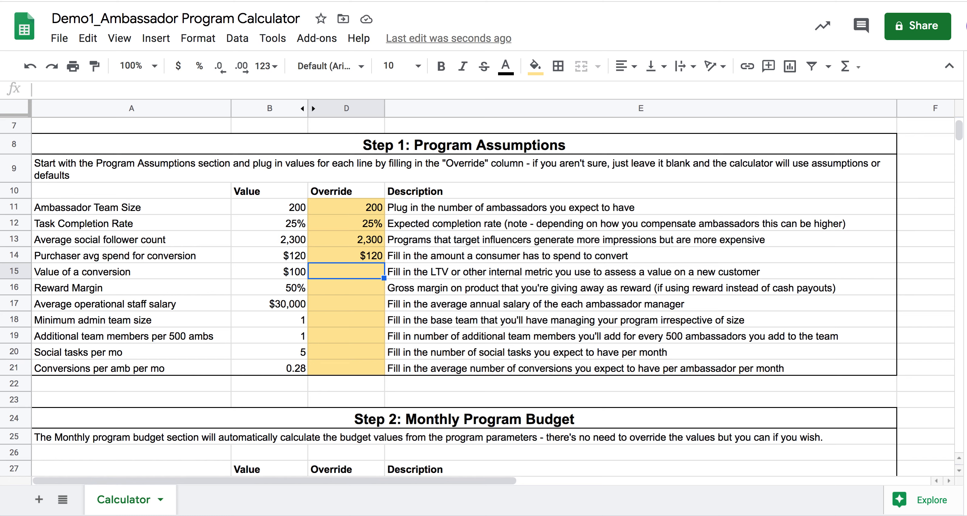
# - Override the Value of a conversion with $300 and the Reward Margin with 80%
pyautogui.write('$')
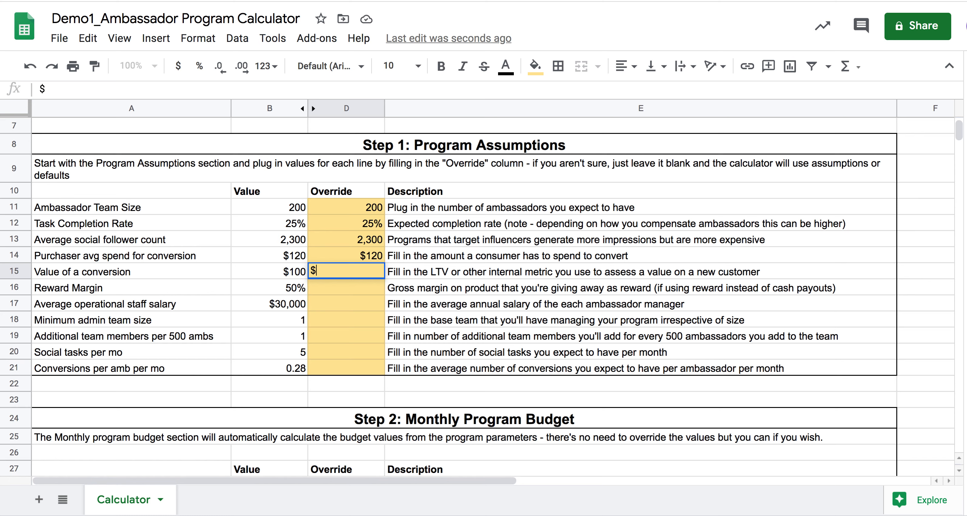
pyautogui.write('300')
pyautogui.press('Return')
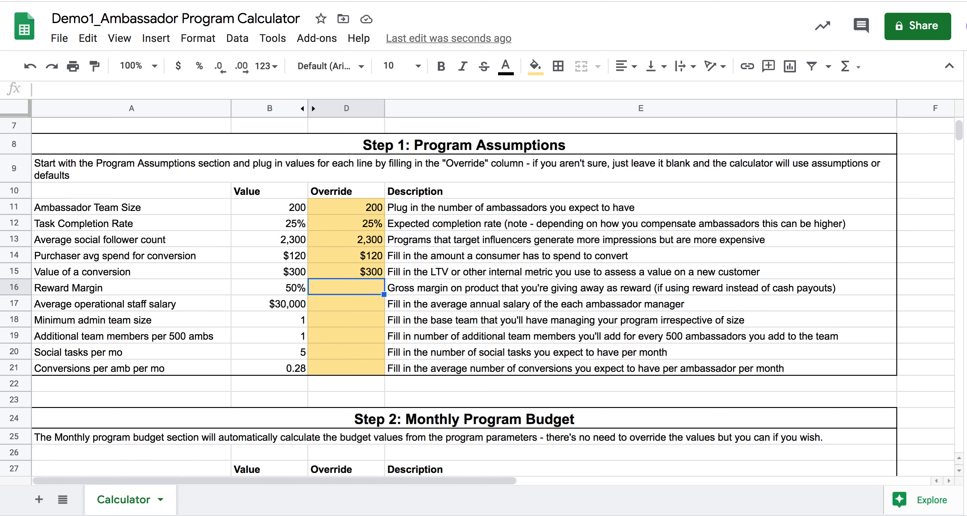
pyautogui.write('80%%')
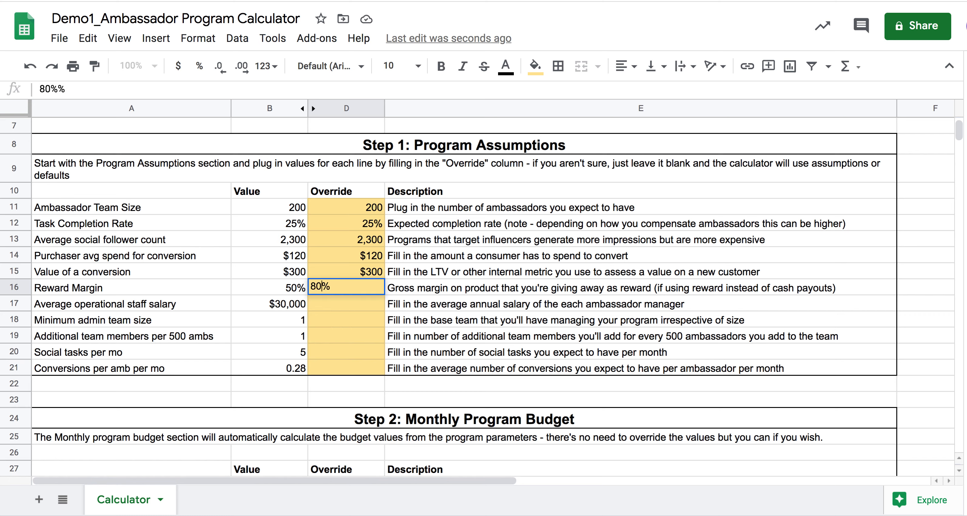
pyautogui.press('Return')
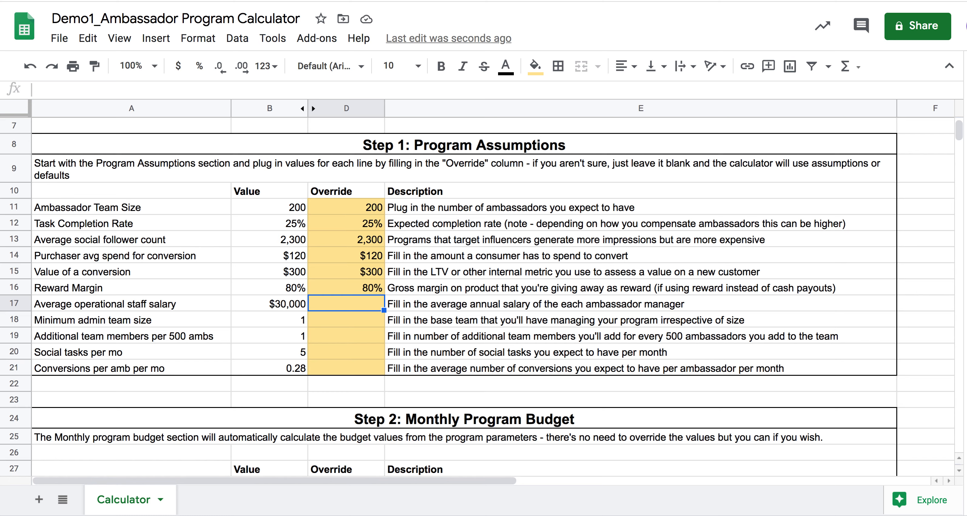
# - Override the Average operational staff salary with $35000
pyautogui.write('$35,000')
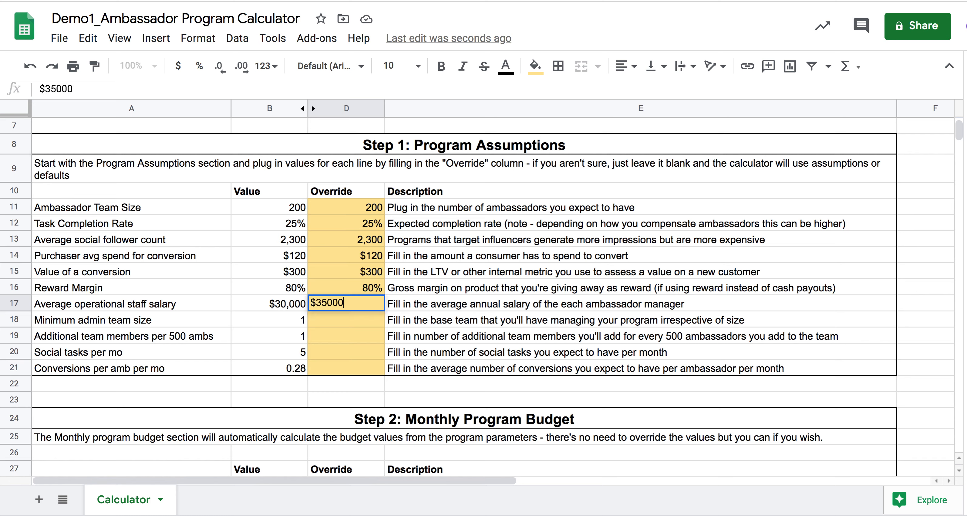
pyautogui.press('Return')
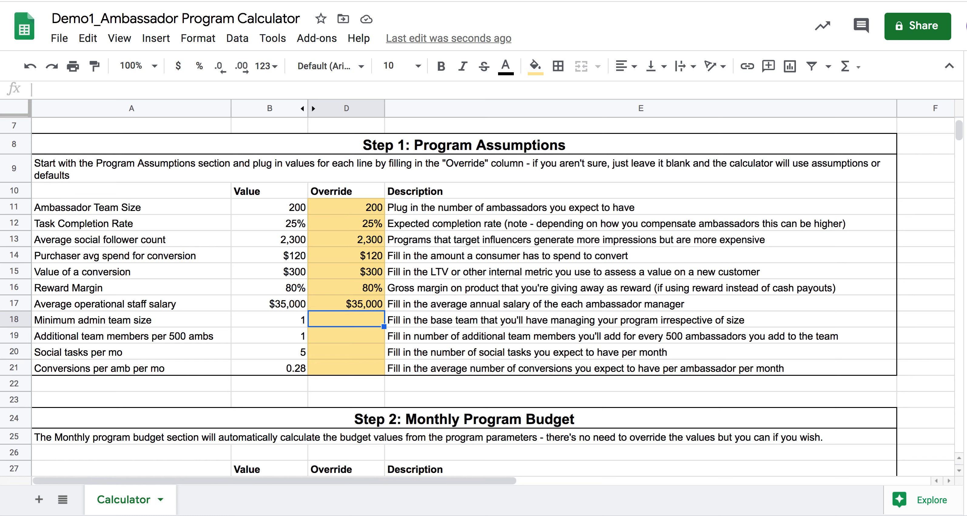
# - Override the Conversions per amb per mo with 0.5, leaving the admin team, additional members and social tasks overrides blank
pyautogui.press('Down')
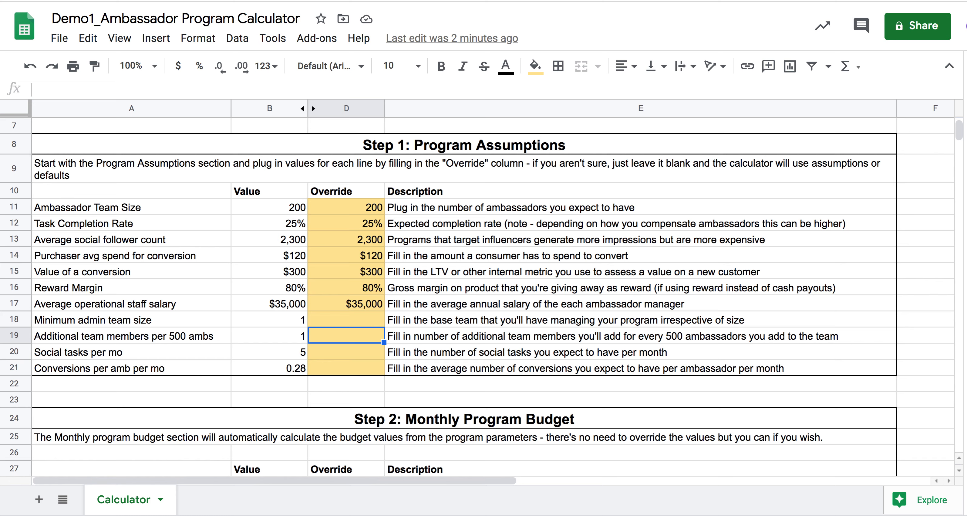
pyautogui.press('Down')
pyautogui.press('Down')
pyautogui.write('0.5')
pyautogui.press('Return')
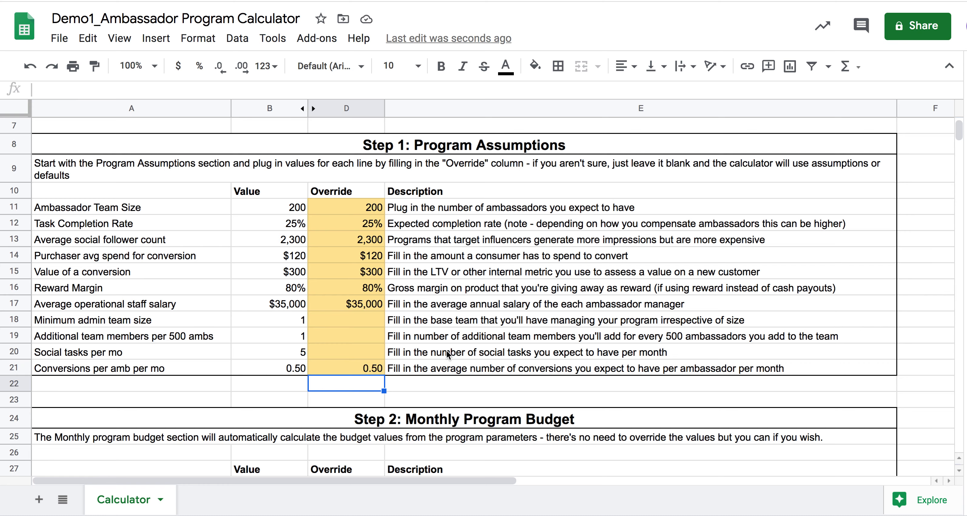
# - In the Monthly Program Budget section, override the Software Budget with 1500
pyautogui.scroll(-4, 446, 353)
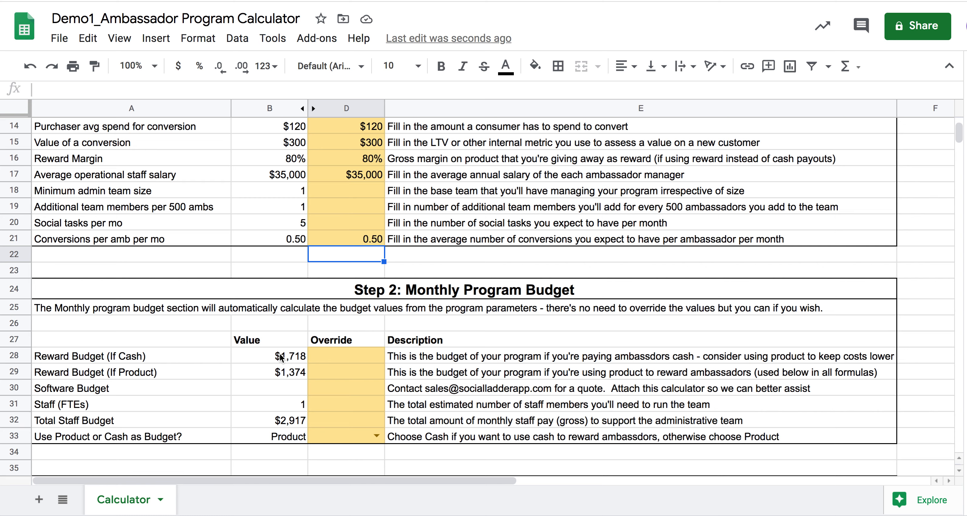
pyautogui.click(297, 356)
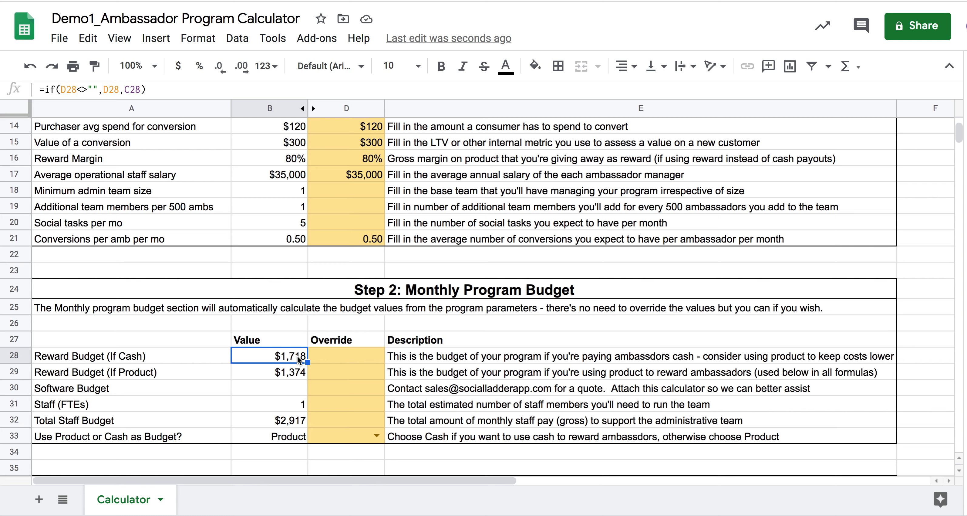
pyautogui.click(343, 382)
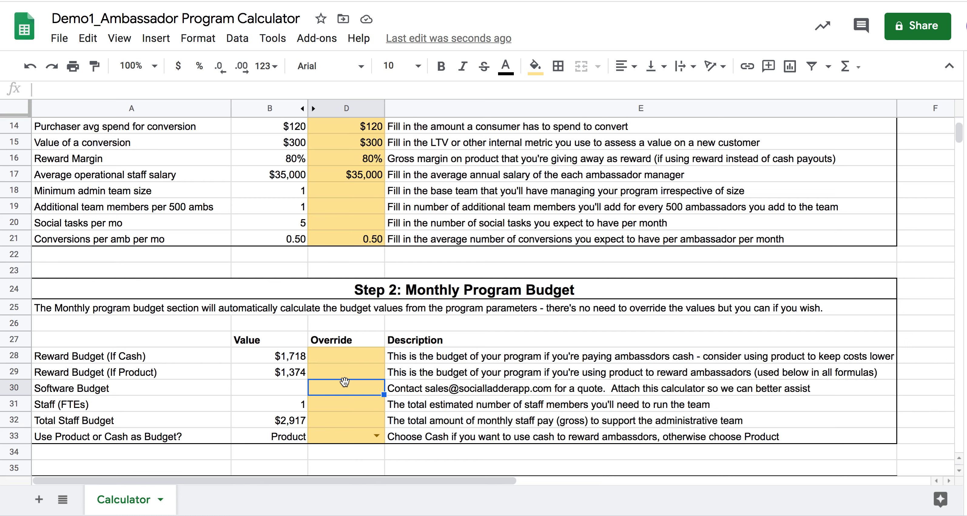
pyautogui.write('1500')
pyautogui.press('Return')
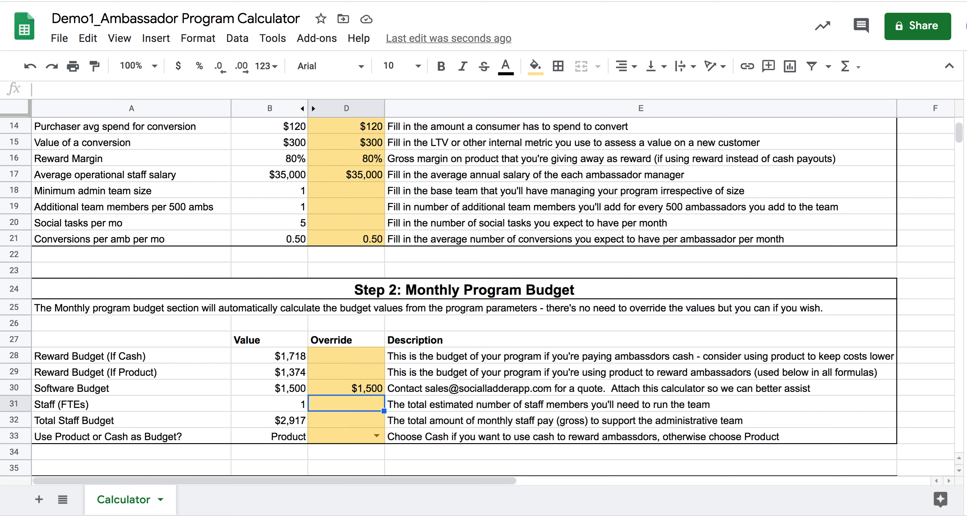
# - Choose Product as the override for Use Product or Cash as Budget
pyautogui.click(354, 431)
pyautogui.click(376, 436)
pyautogui.click(350, 397)
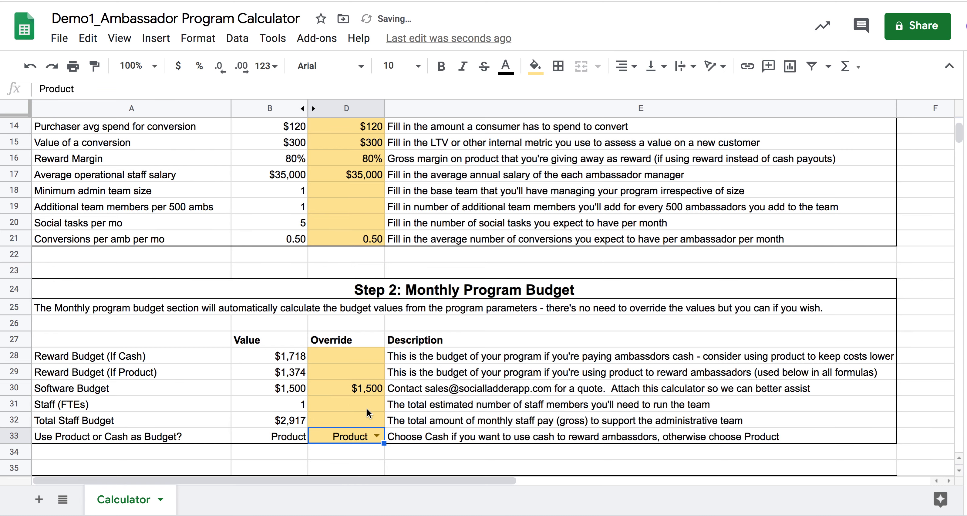
pyautogui.click(367, 408)
# - Examine the Program KPIs, then override the Ambassador Team Size with 300 to compare its effect on them
pyautogui.scroll(-2, 341, 405)
pyautogui.scroll(-5, 340, 401)
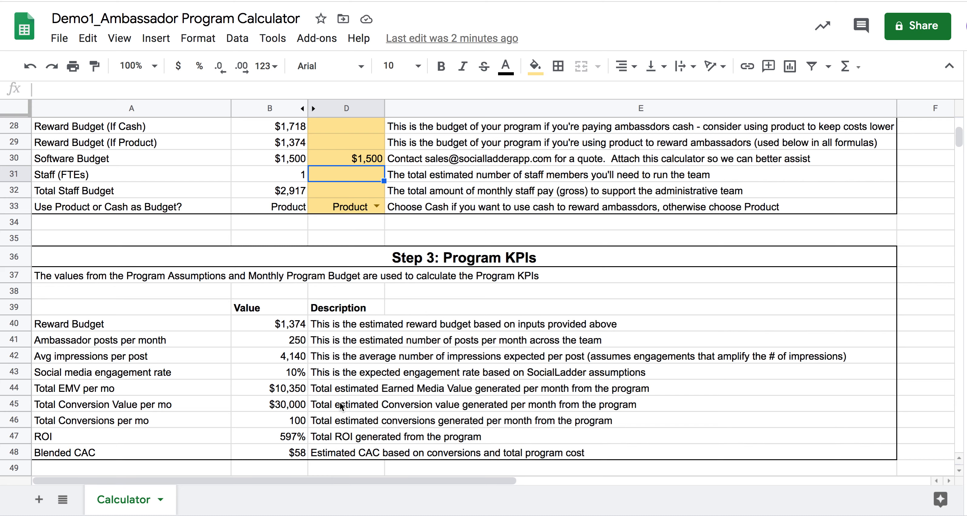
pyautogui.scroll(10, 340, 402)
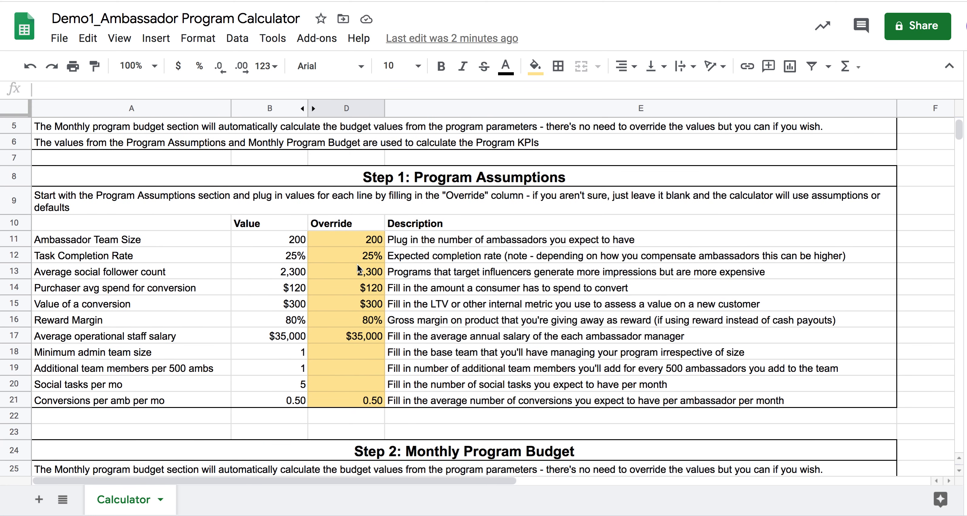
pyautogui.click(358, 242)
pyautogui.write('300')
pyautogui.press('Return')
pyautogui.scroll(-10, 478, 296)
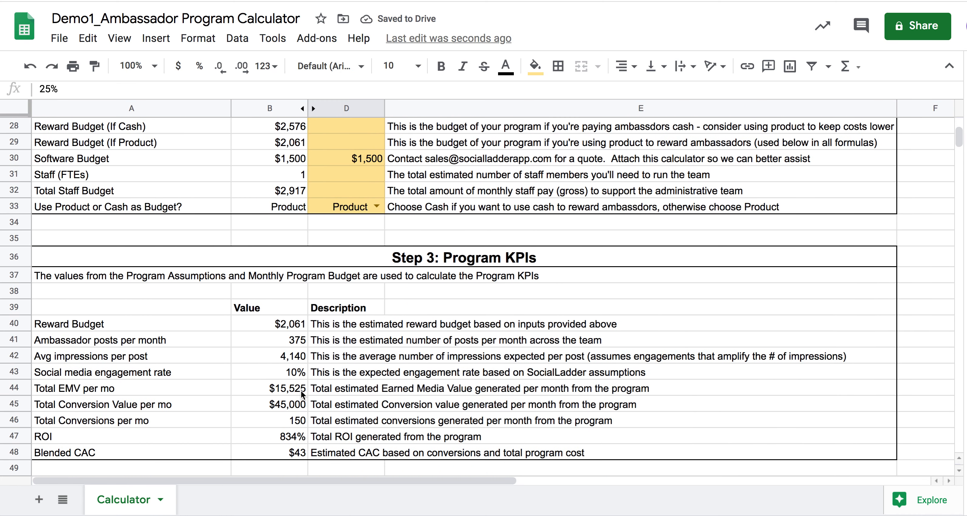
# - Set the Ambassador Team Size override back to 200 and check the recalculated Program KPIs
pyautogui.scroll(8, 354, 287)
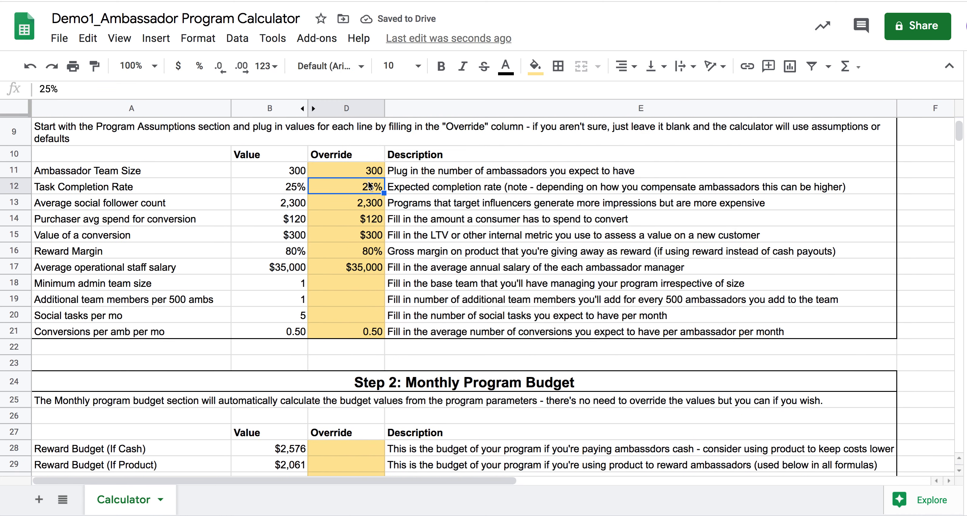
pyautogui.click(368, 173)
pyautogui.write('200')
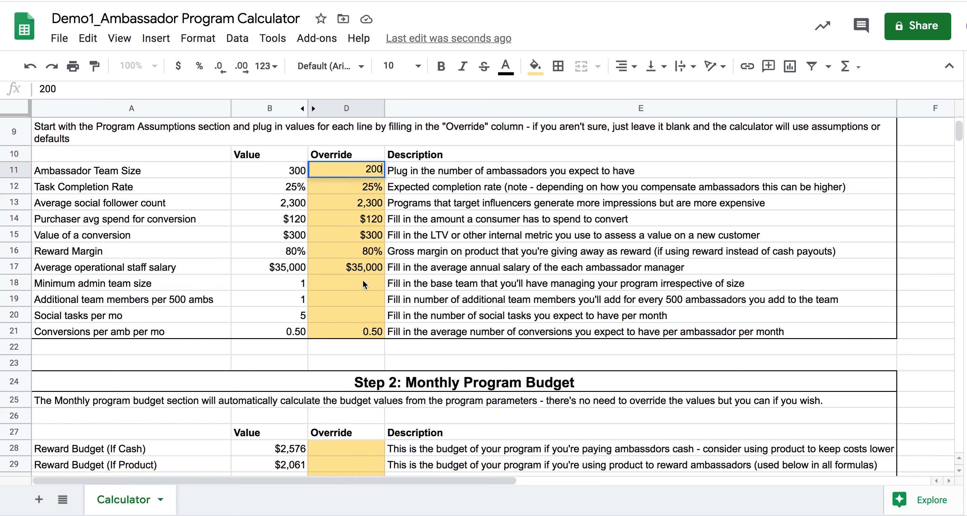
pyautogui.click(362, 283)
pyautogui.scroll(-6, 370, 284)
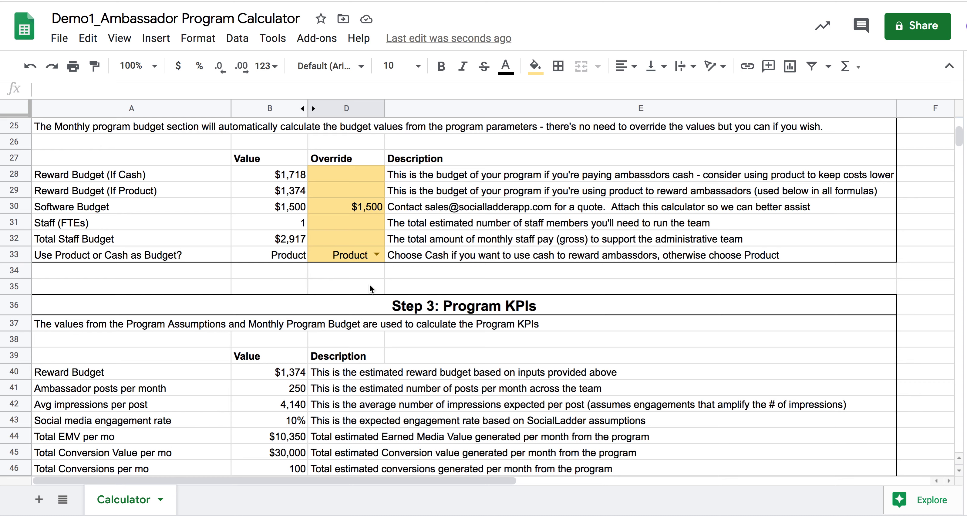
pyautogui.scroll(-1, 370, 284)
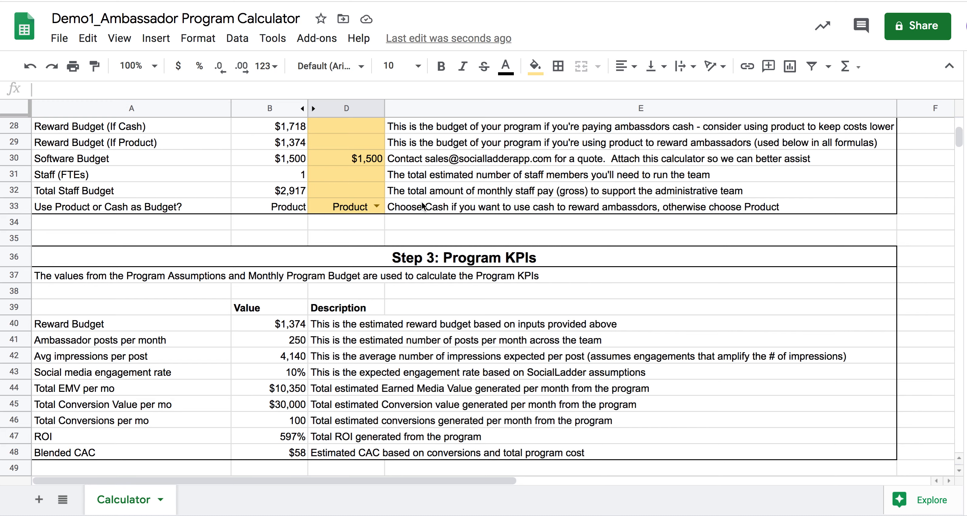
pyautogui.scroll(12, 401, 258)
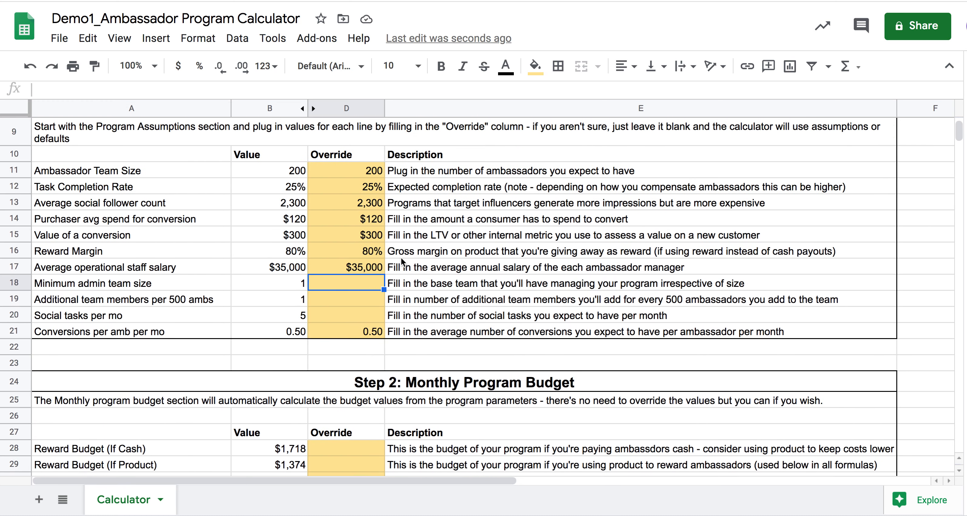